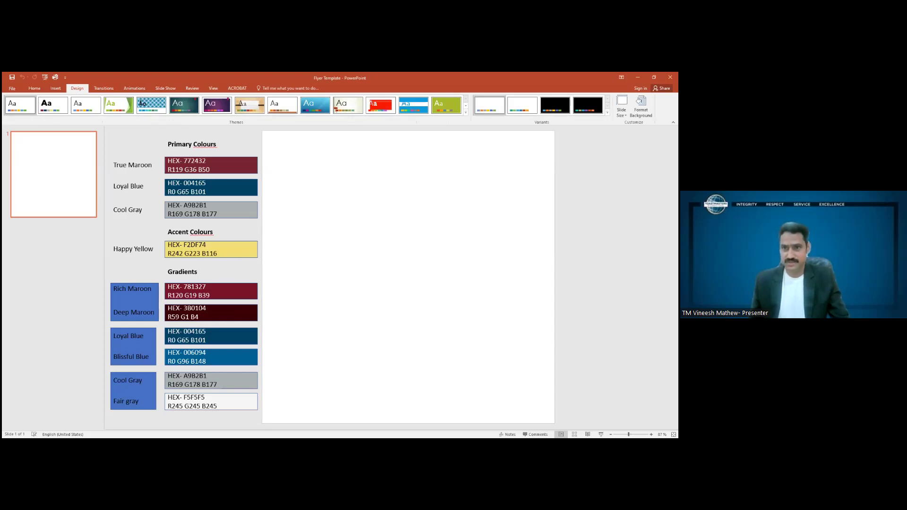
# Step: Apply the custom Toastmasters Color set as the presentation's theme colors
pyautogui.click(608, 112)
pyautogui.moveTo(491, 120)
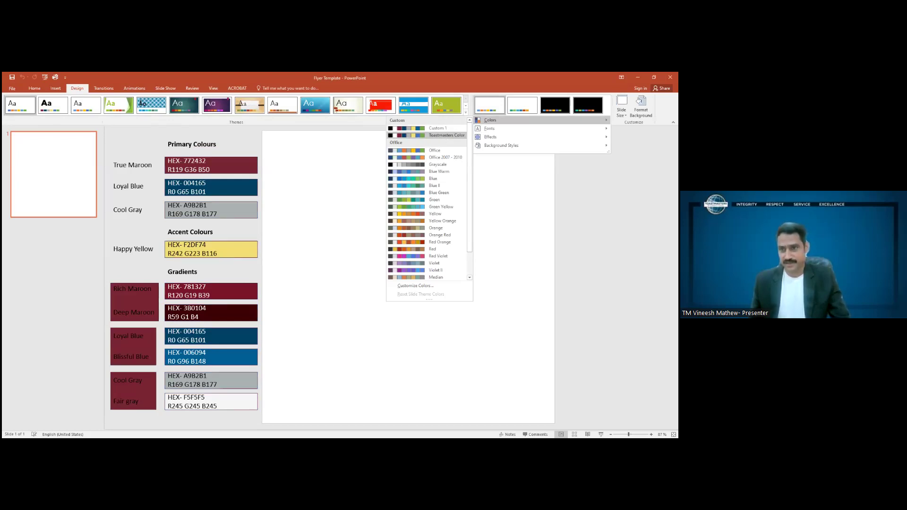
pyautogui.click(442, 136)
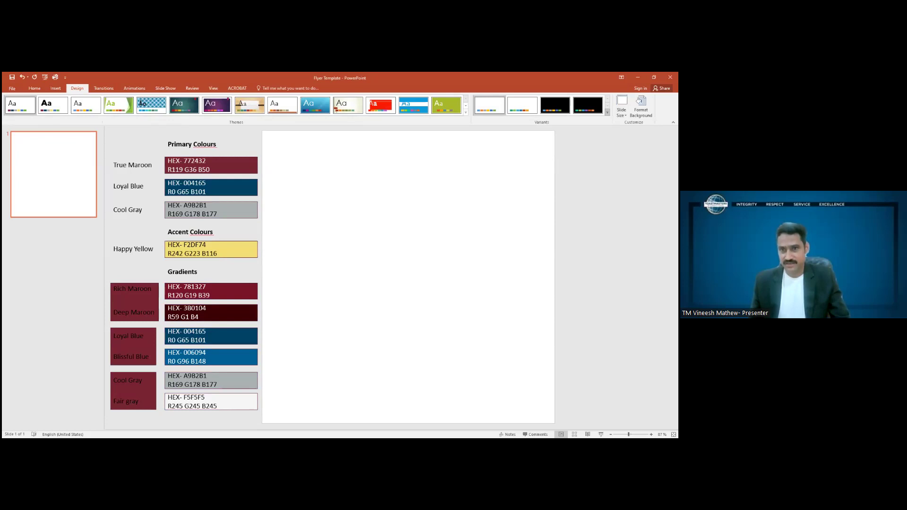
# Step: Create a new theme color set with Text/Background - Dark 1 set to RGB 119, 36, 50 and save it as Custom 2
pyautogui.click(607, 112)
pyautogui.moveTo(490, 120)
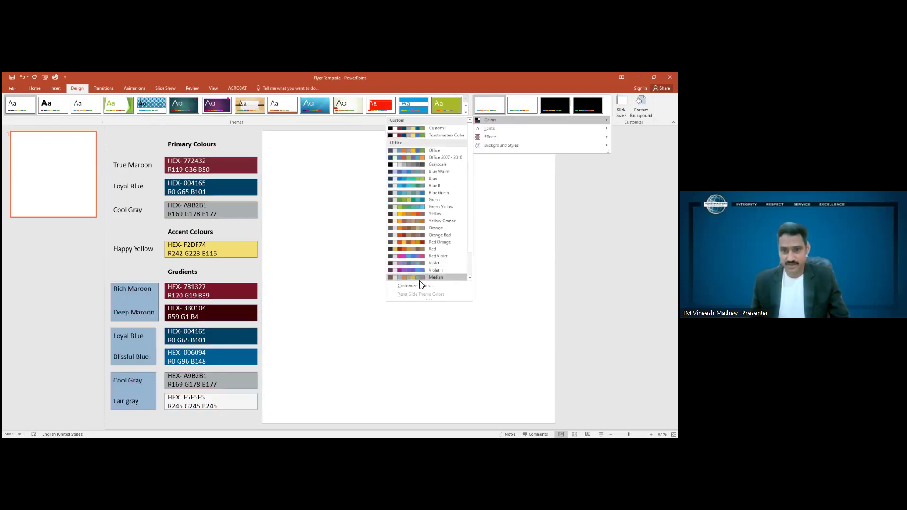
pyautogui.click(419, 286)
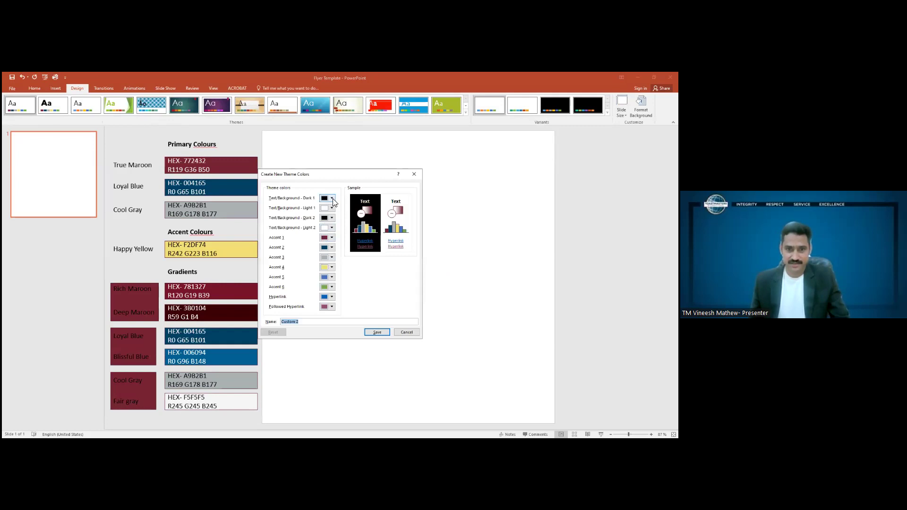
pyautogui.click(332, 199)
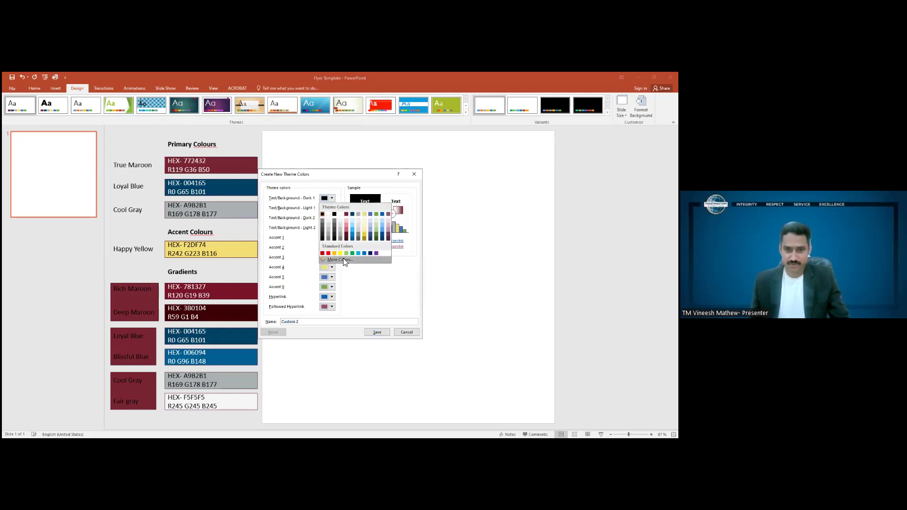
pyautogui.click(343, 259)
pyautogui.click(319, 204)
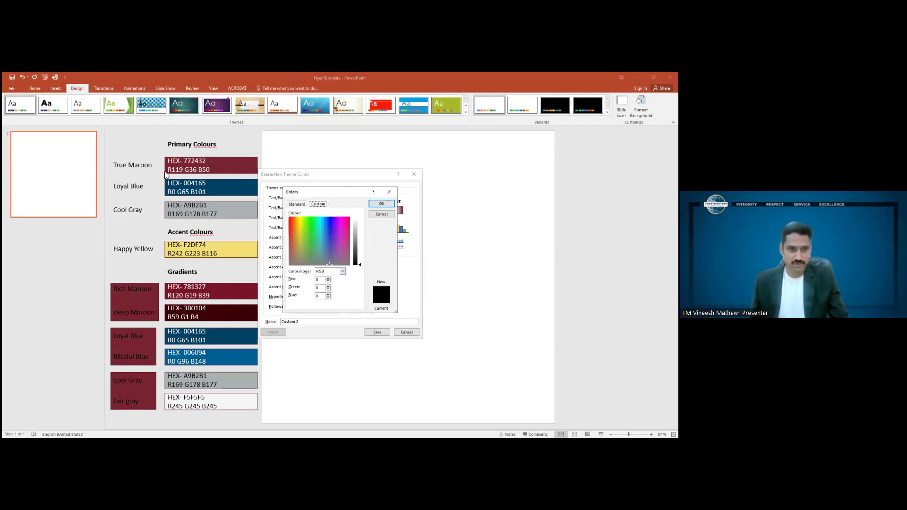
pyautogui.click(320, 280)
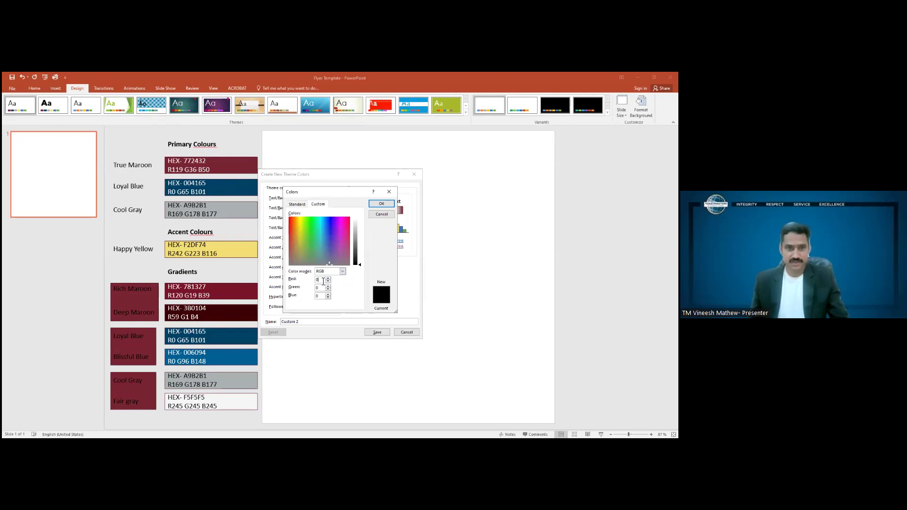
pyautogui.write('255119')
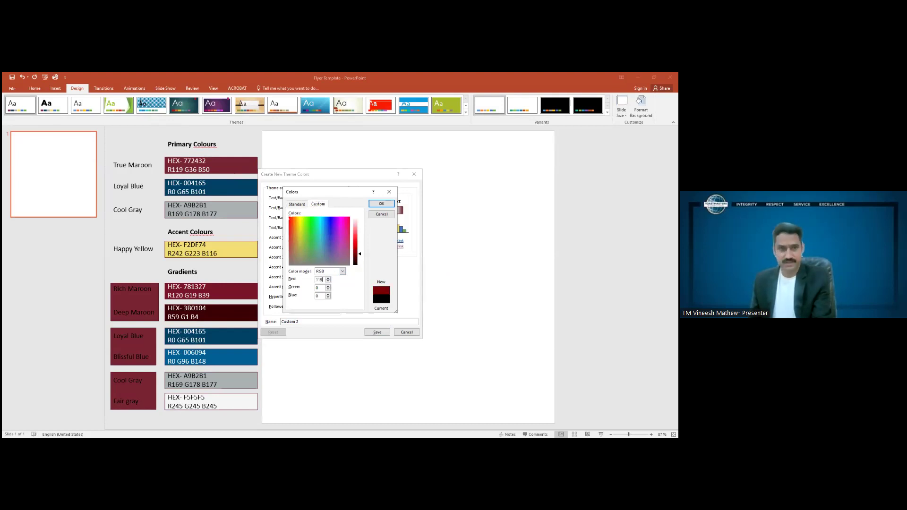
pyautogui.press('Tab')
pyautogui.write('36')
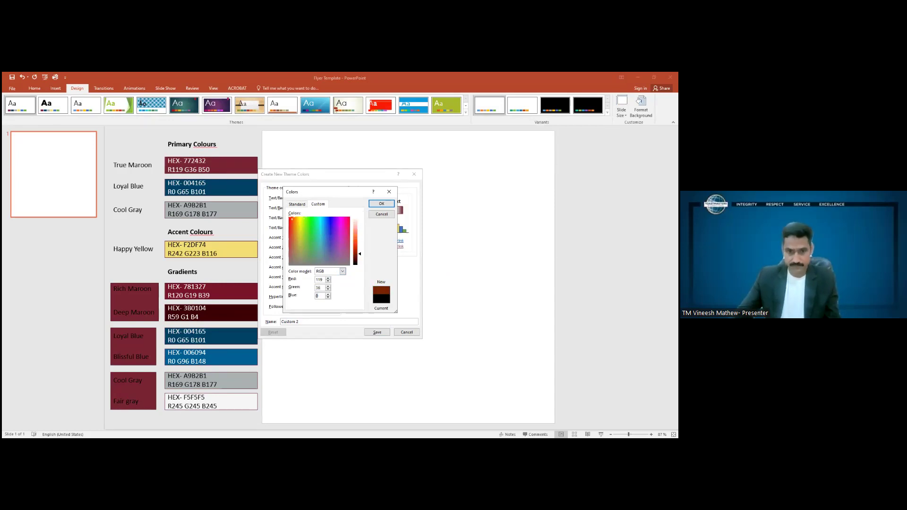
pyautogui.write('50')
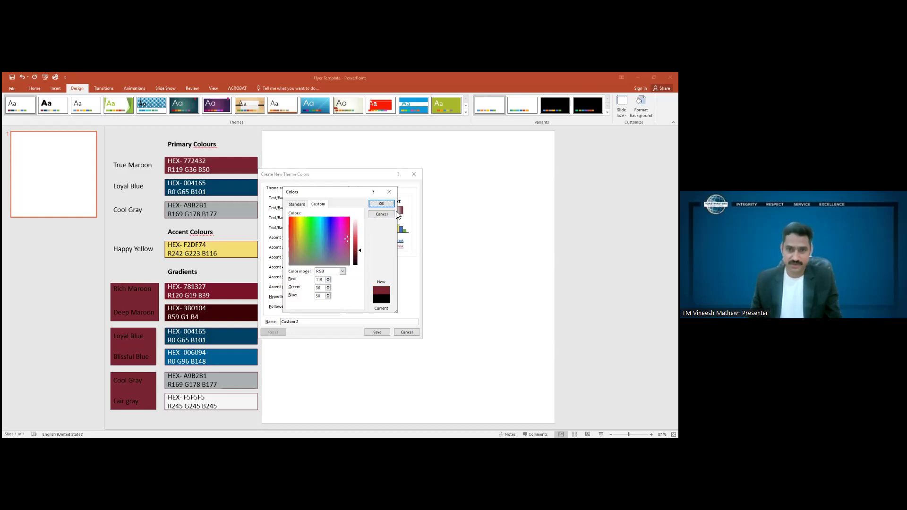
pyautogui.click(381, 203)
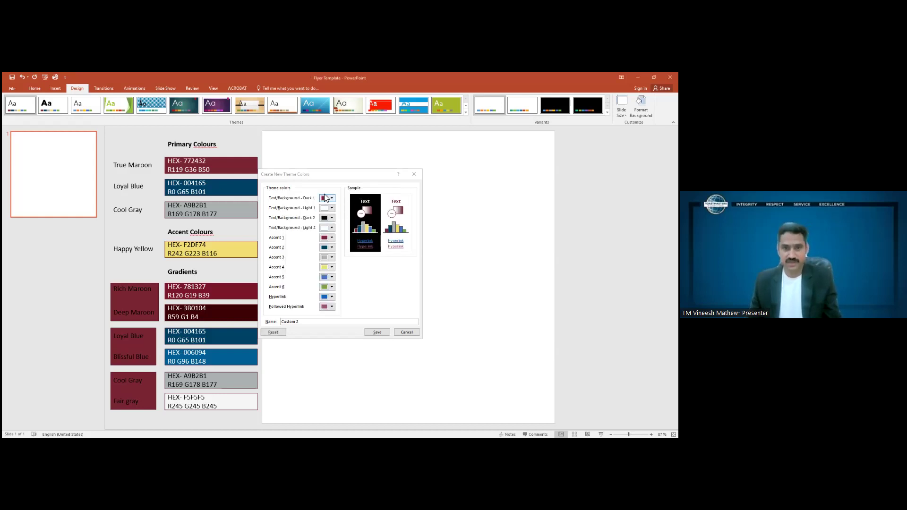
pyautogui.click(377, 332)
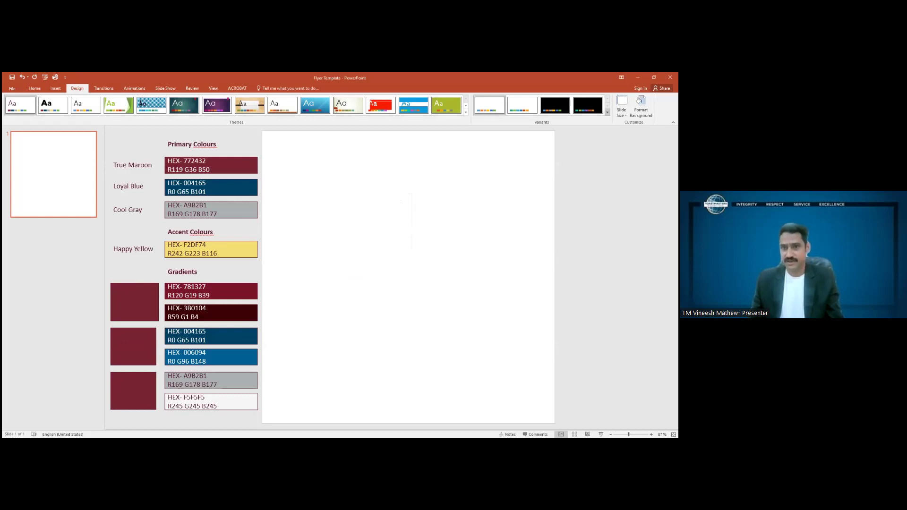
# Step: Apply the saved custom theme to the flyer presentation
pyautogui.click(607, 112)
pyautogui.click(423, 161)
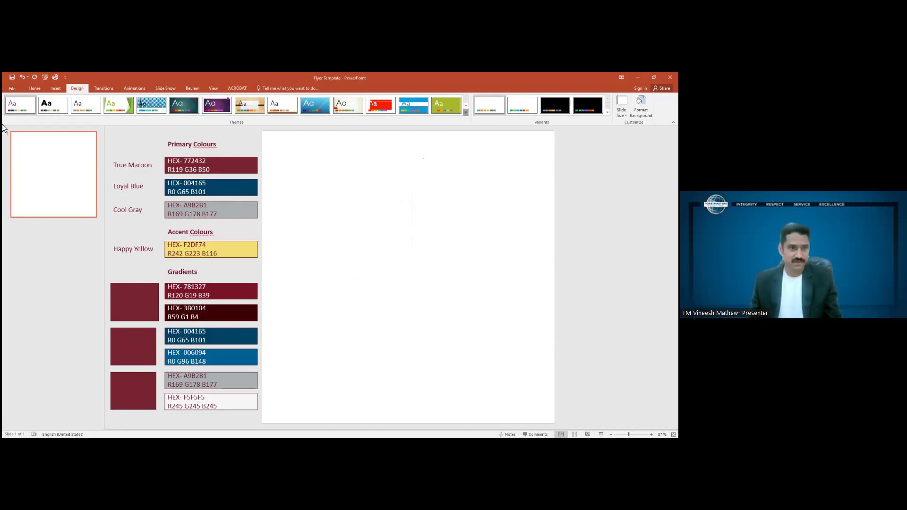
pyautogui.click(467, 113)
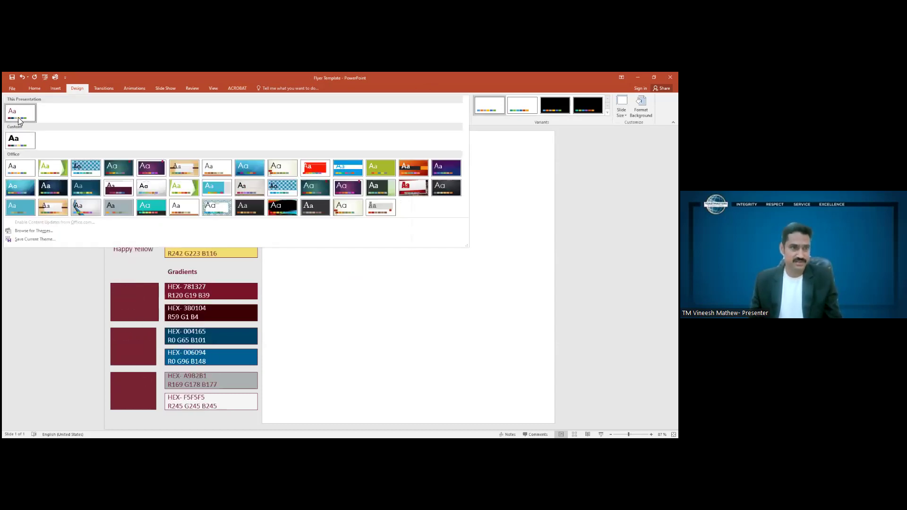
pyautogui.click(23, 142)
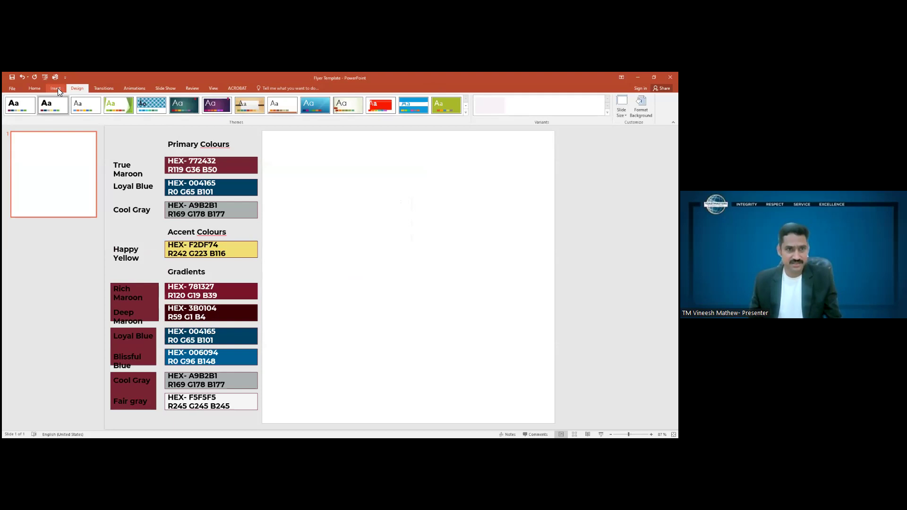
# Step: Add a text box reading "Test" in the upper part of the slide
pyautogui.click(57, 88)
pyautogui.click(275, 106)
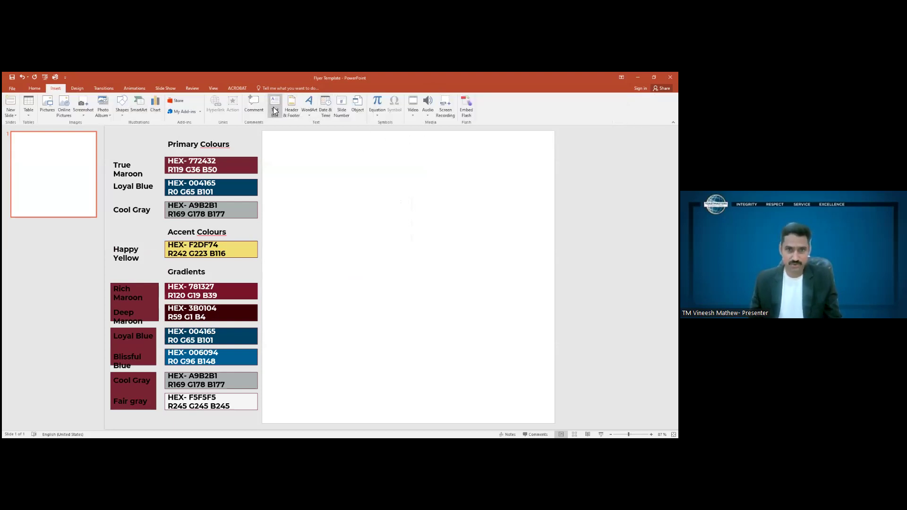
pyautogui.moveTo(344, 180); pyautogui.dragTo(509, 233)
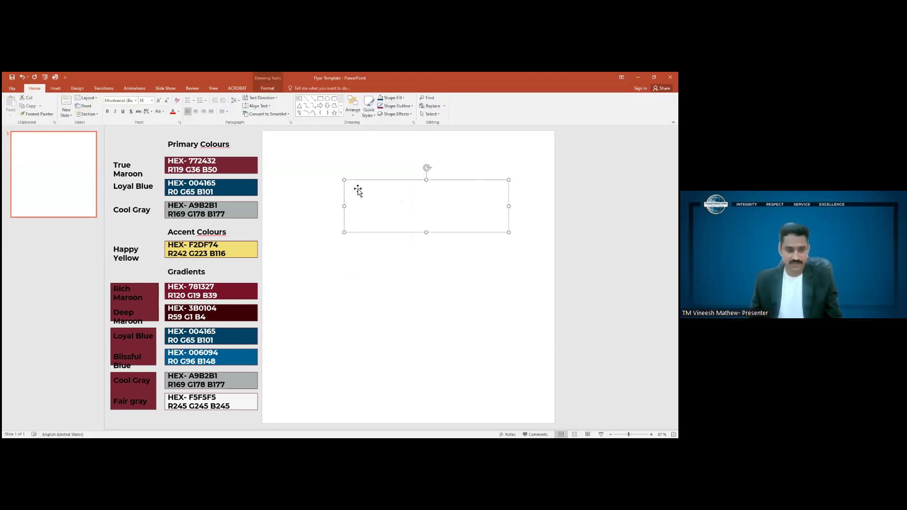
pyautogui.write('t')
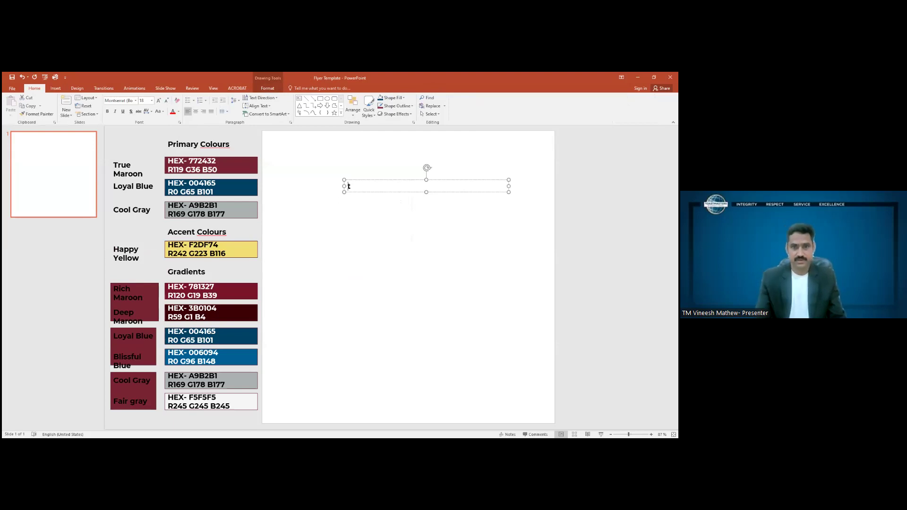
pyautogui.write('est')
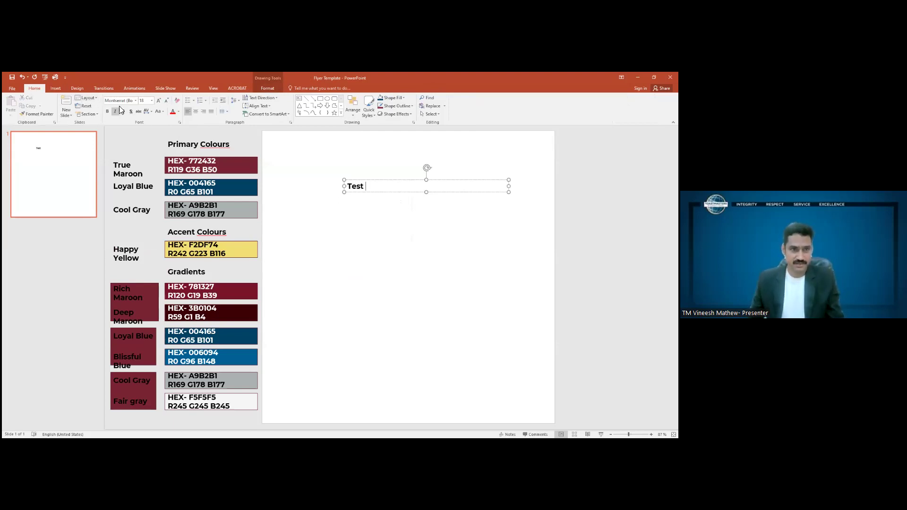
pyautogui.click(346, 216)
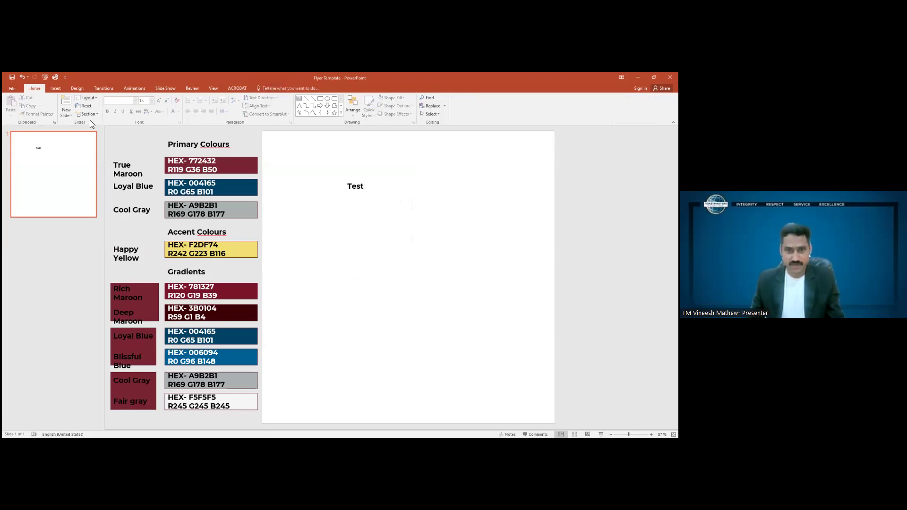
# Step: Draw a rectangle about 19 cm wide and 2.2 cm high below the Test text, try several theme shape styles and finish with the dark blue one
pyautogui.click(321, 99)
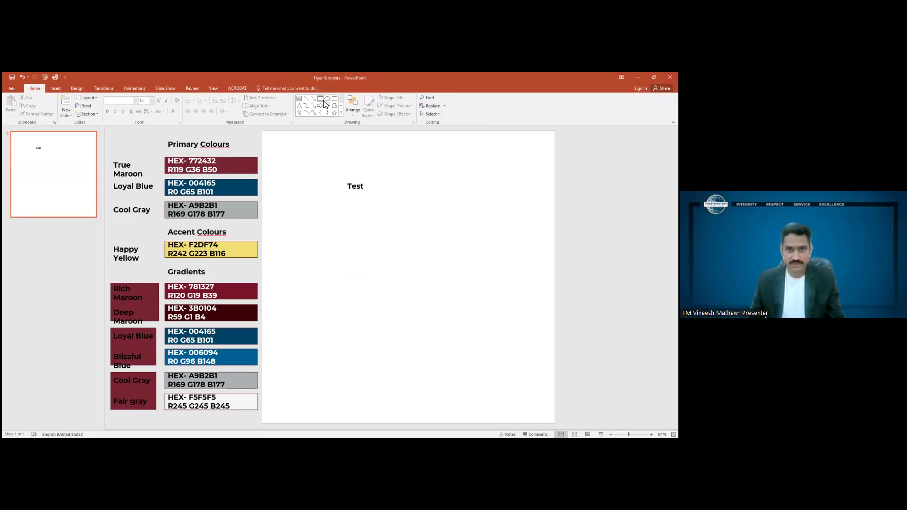
pyautogui.moveTo(327, 207); pyautogui.dragTo(546, 233)
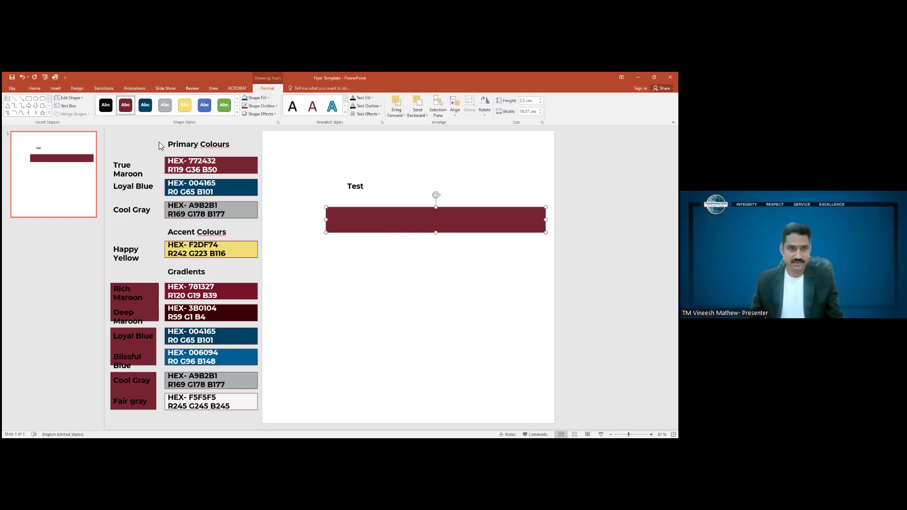
pyautogui.click(165, 106)
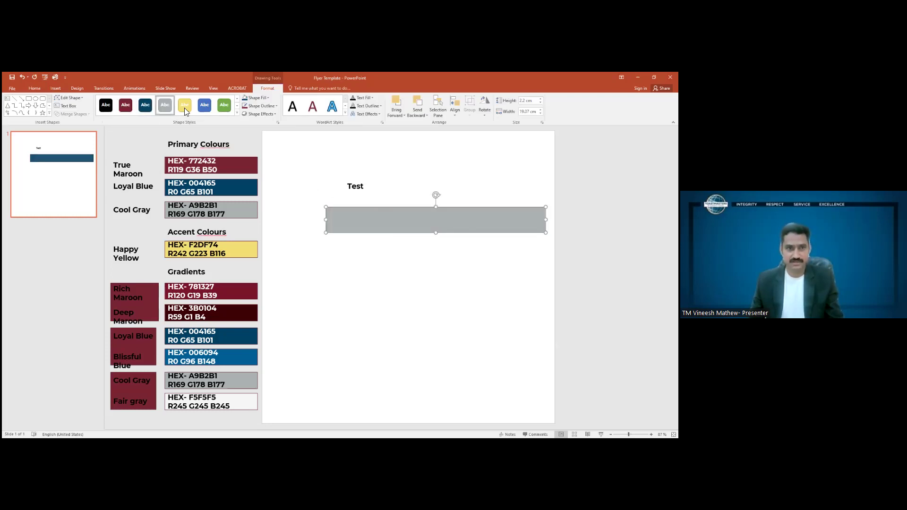
pyautogui.click(106, 105)
pyautogui.click(125, 106)
pyautogui.click(145, 105)
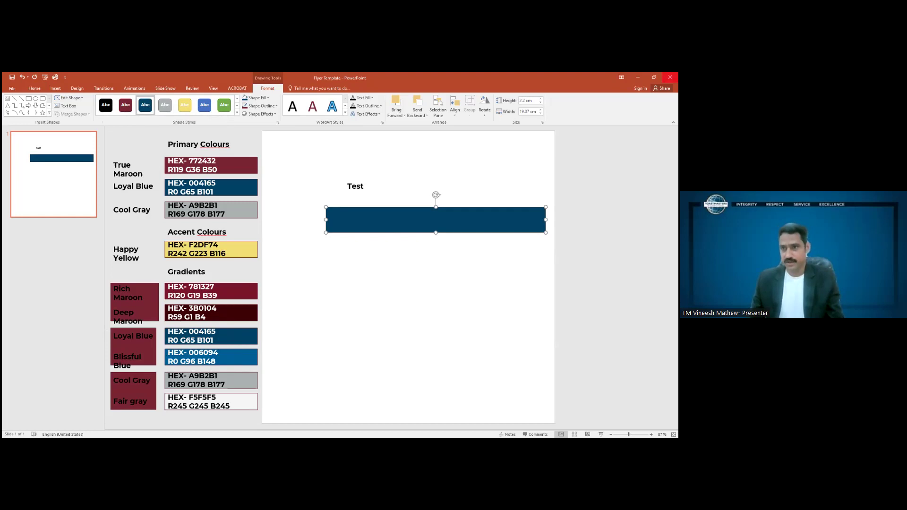
# Step: Close the Flyer Template presentation without saving the changes
pyautogui.click(670, 77)
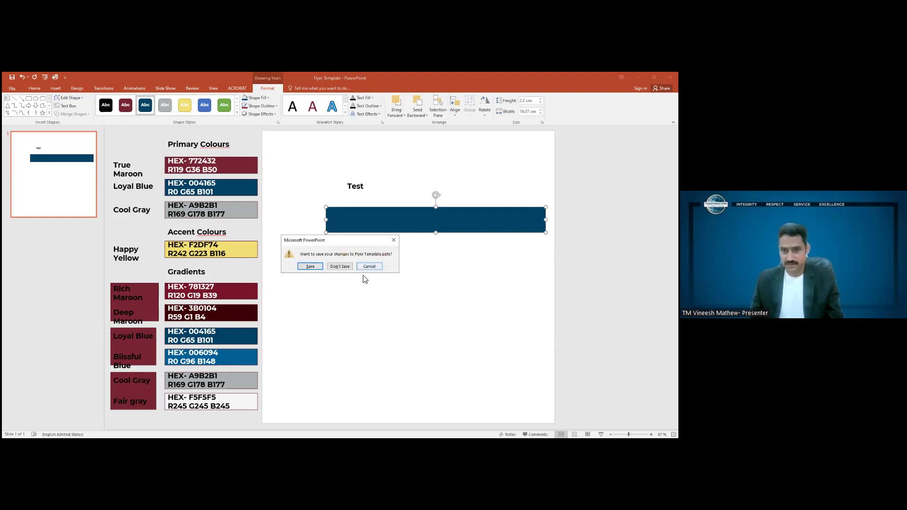
pyautogui.click(335, 268)
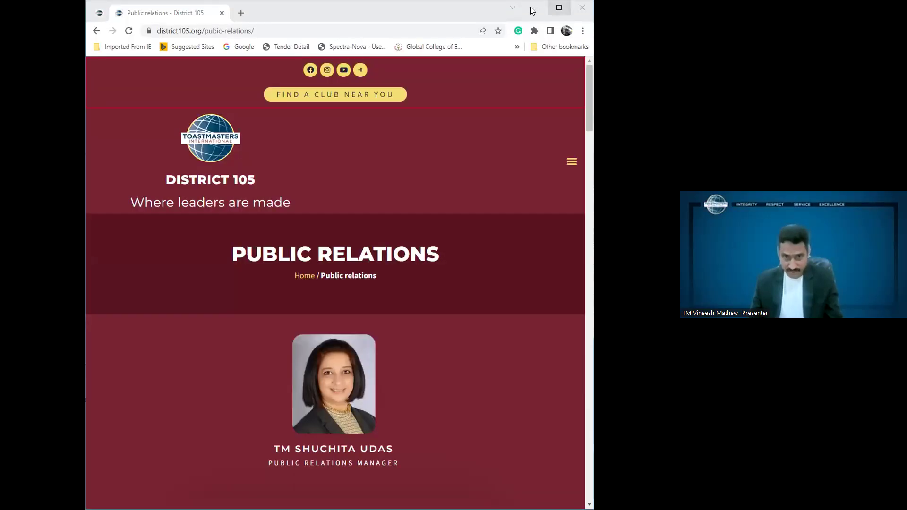
# Step: Maximize the browser window, open the District 105 Public Relations page and go down to its PR Awards section
pyautogui.doubleClick(275, 8)
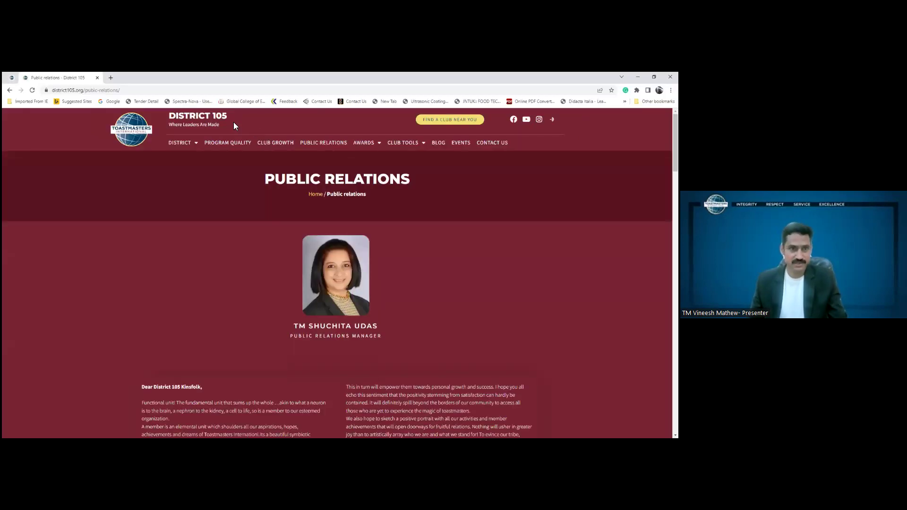
pyautogui.moveTo(370, 150)
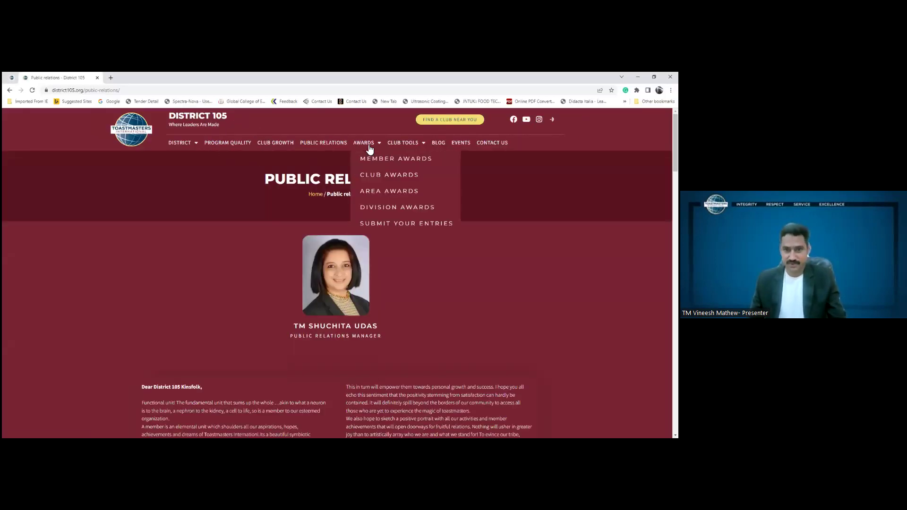
pyautogui.click(339, 145)
pyautogui.scroll(-4, 375, 359)
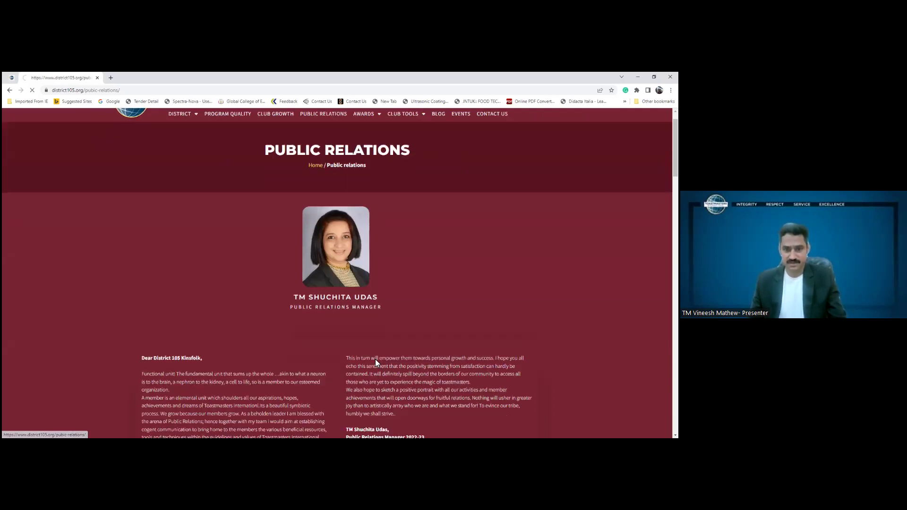
pyautogui.scroll(-5, 382, 341)
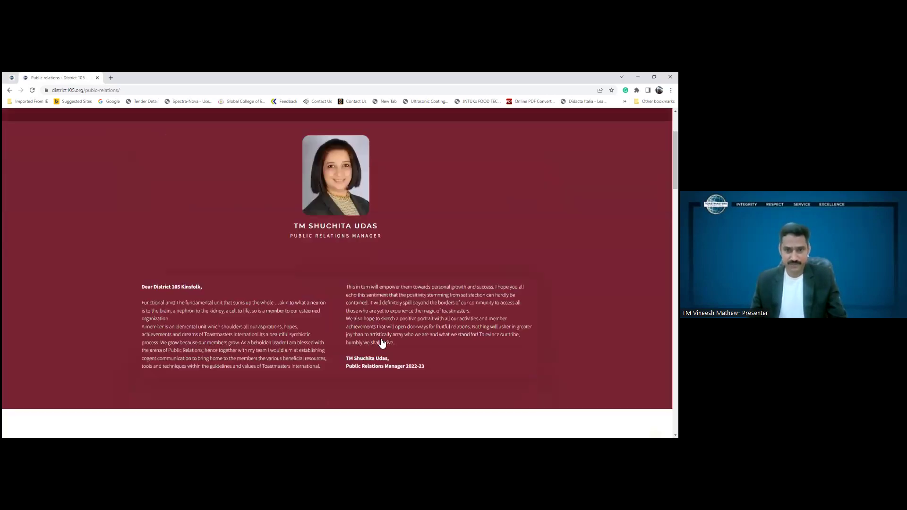
pyautogui.scroll(-10, 382, 343)
pyautogui.scroll(1, 382, 344)
pyautogui.scroll(1, 381, 343)
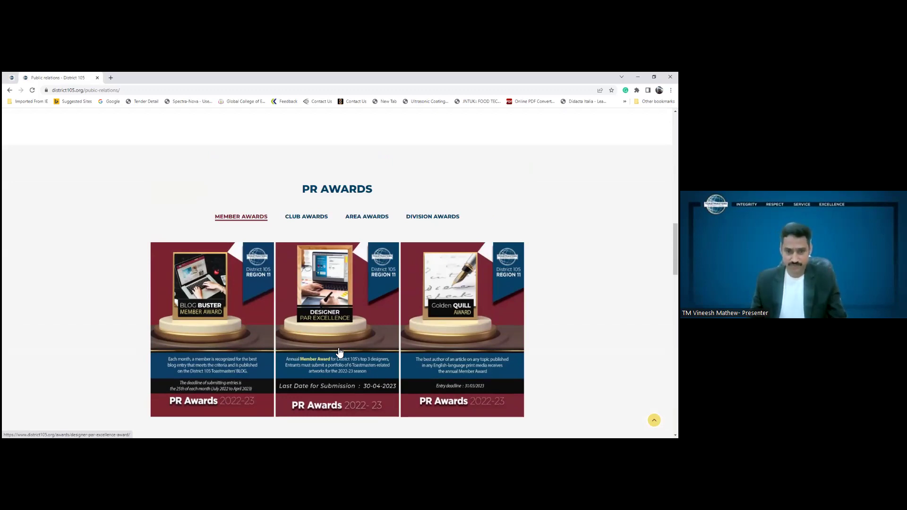
# Step: Show the Club Awards in the PR Awards section and look through the award cards
pyautogui.click(318, 227)
pyautogui.scroll(-1, 303, 362)
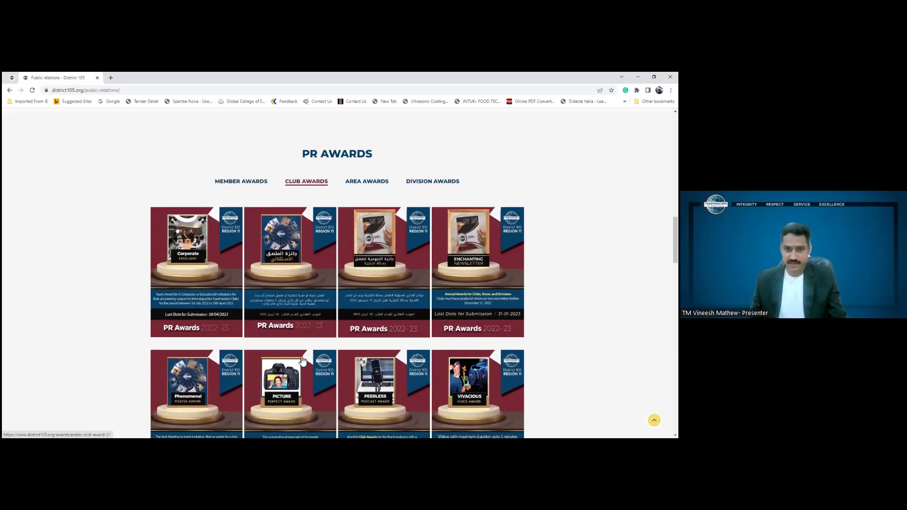
pyautogui.scroll(-1, 305, 376)
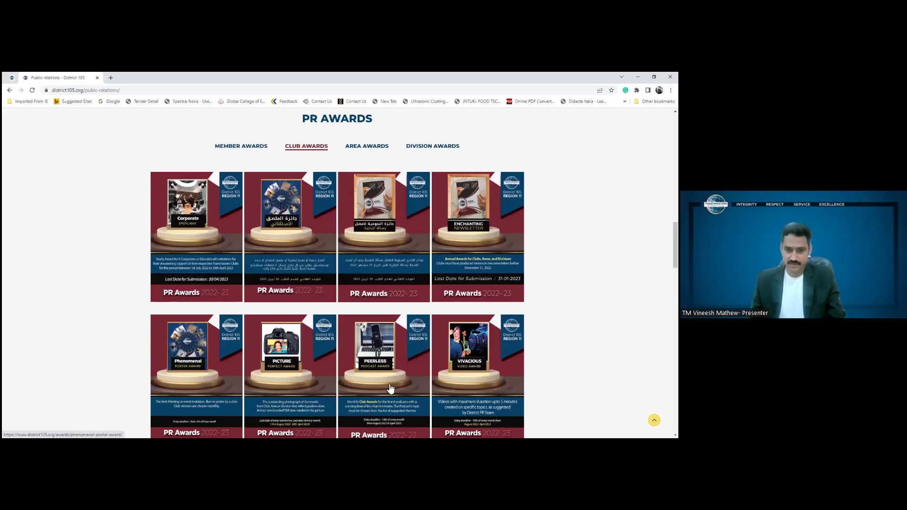
pyautogui.scroll(-2, 475, 389)
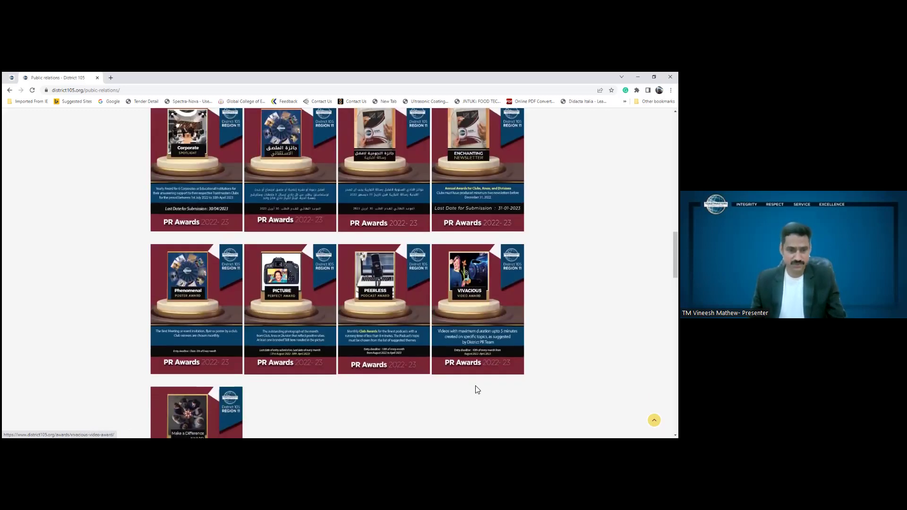
pyautogui.scroll(-1, 477, 389)
pyautogui.scroll(3, 477, 390)
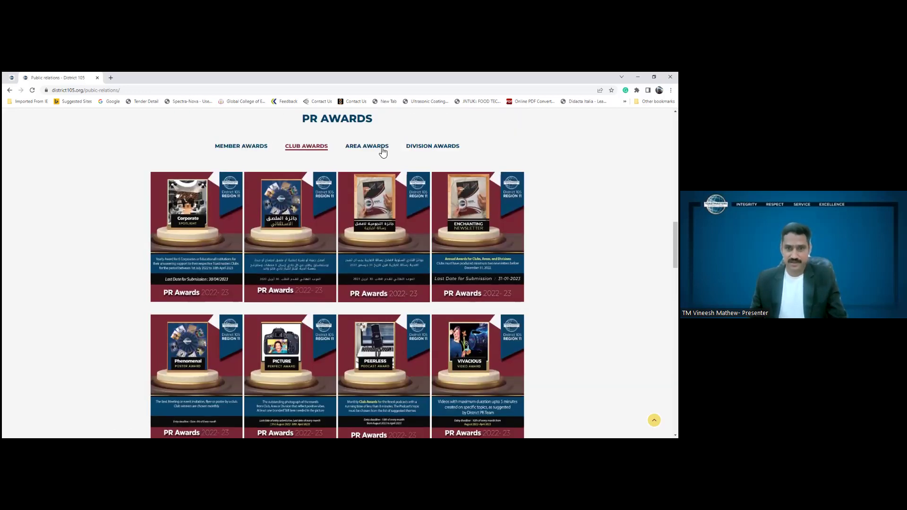
# Step: Show the Area Awards and the Division Awards in the PR Awards section and look over their cards
pyautogui.click(382, 150)
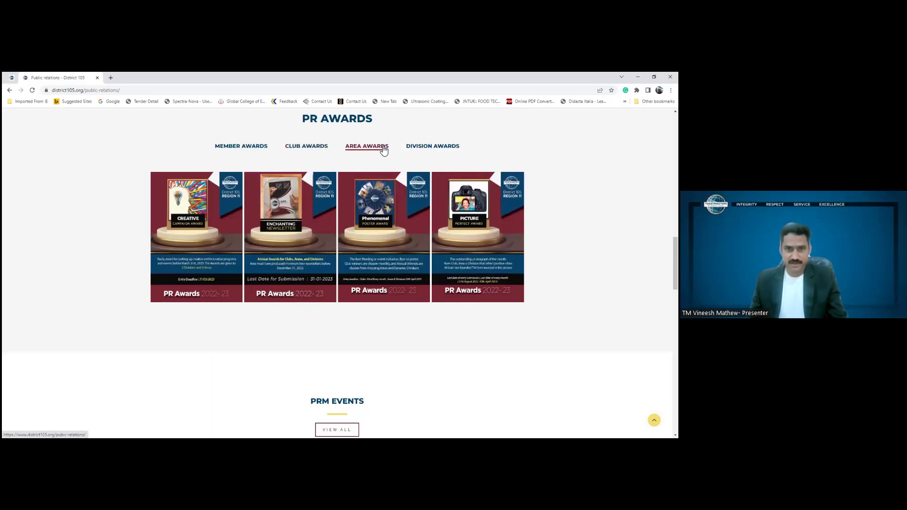
pyautogui.click(435, 149)
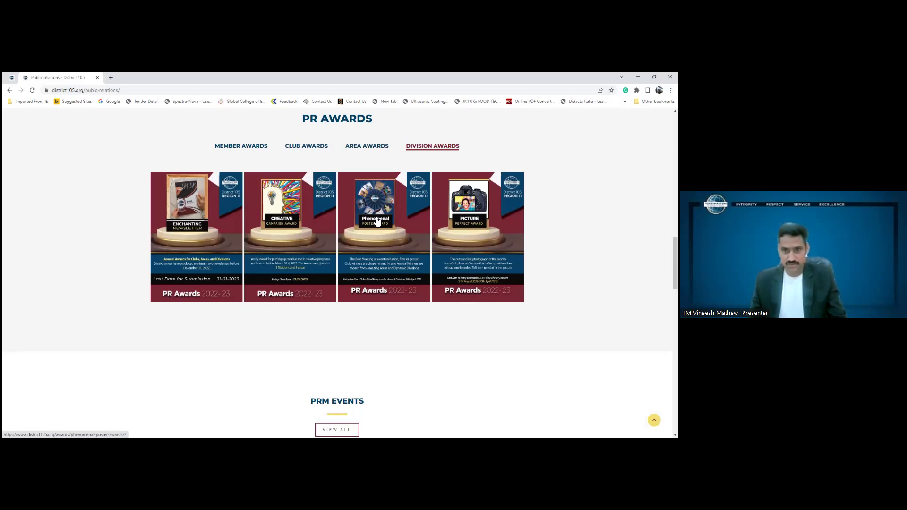
# Step: Return to the site navigation of the District 105 page and open the PR Resources page
pyautogui.scroll(15, 478, 228)
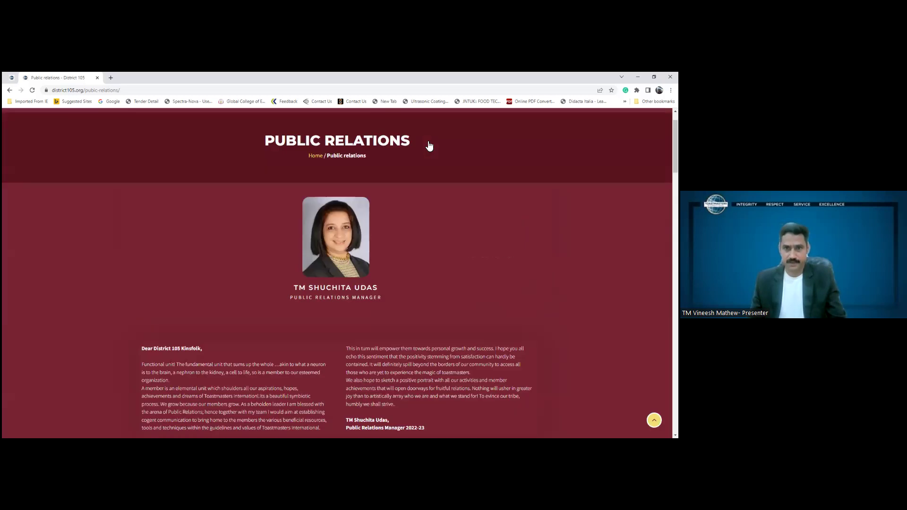
pyautogui.scroll(1, 429, 146)
pyautogui.click(402, 194)
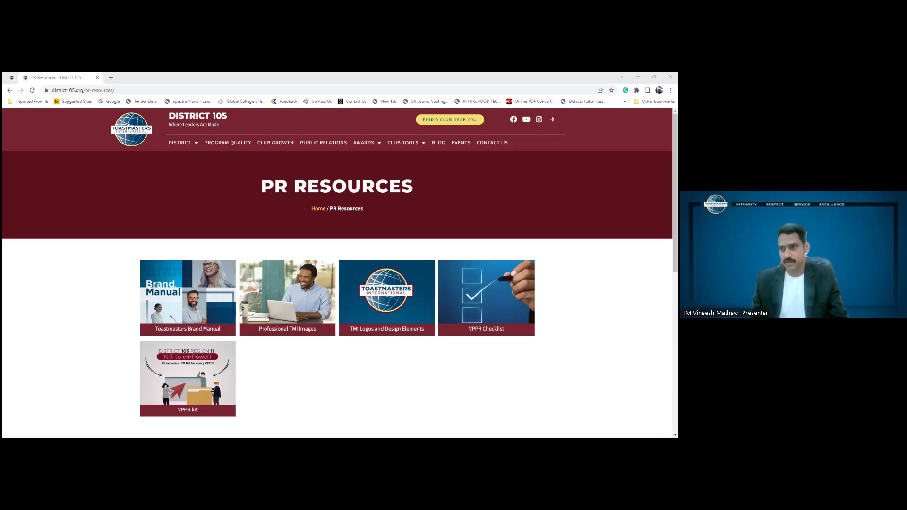
# Step: Switch to the TEMPLATES TO START presentation in PowerPoint, check the custom slide size settings for its first slide and close them without changes
pyautogui.hotkey('alt', 'Tab')
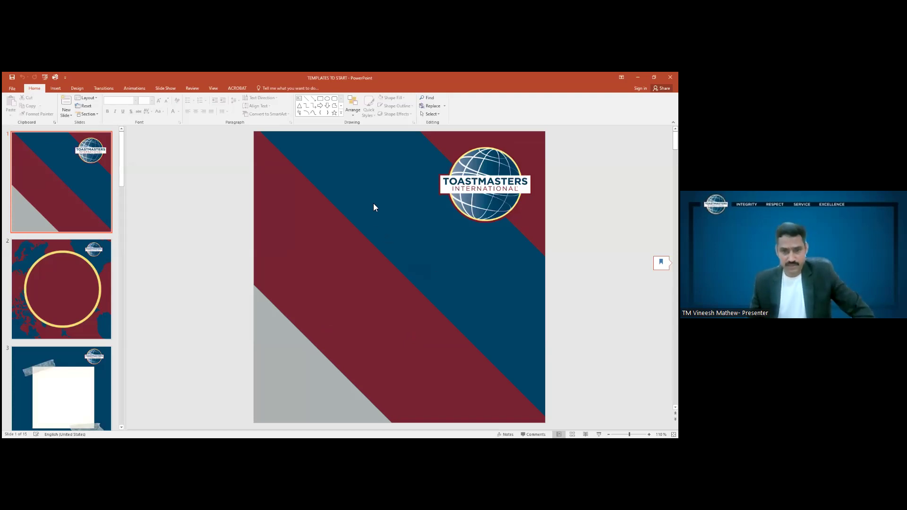
pyautogui.click(57, 190)
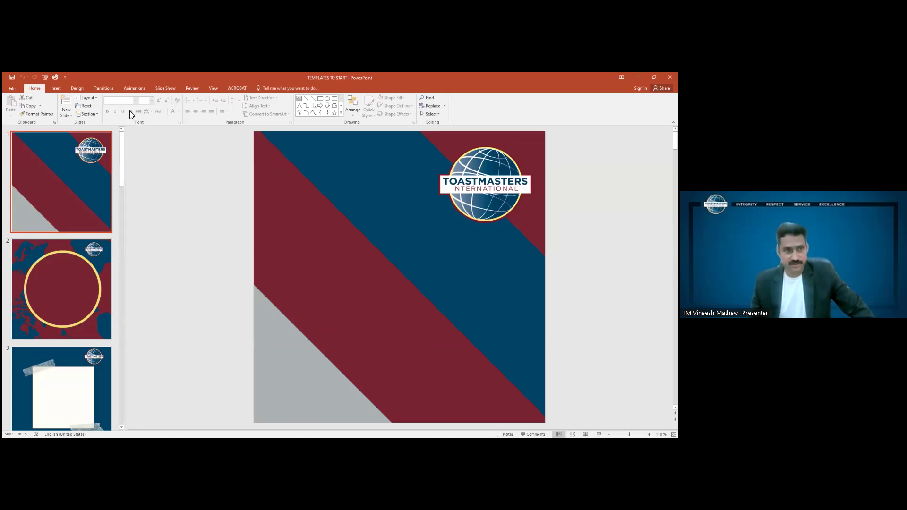
pyautogui.click(77, 88)
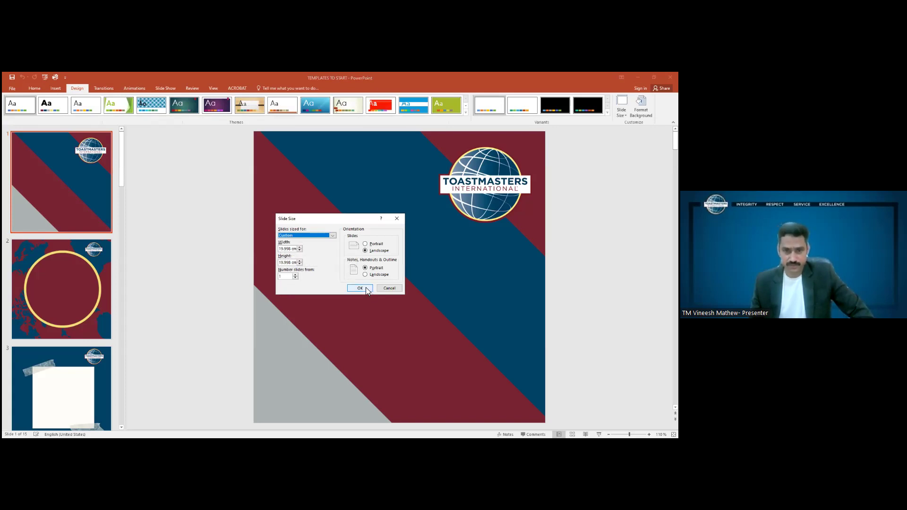
pyautogui.click(391, 289)
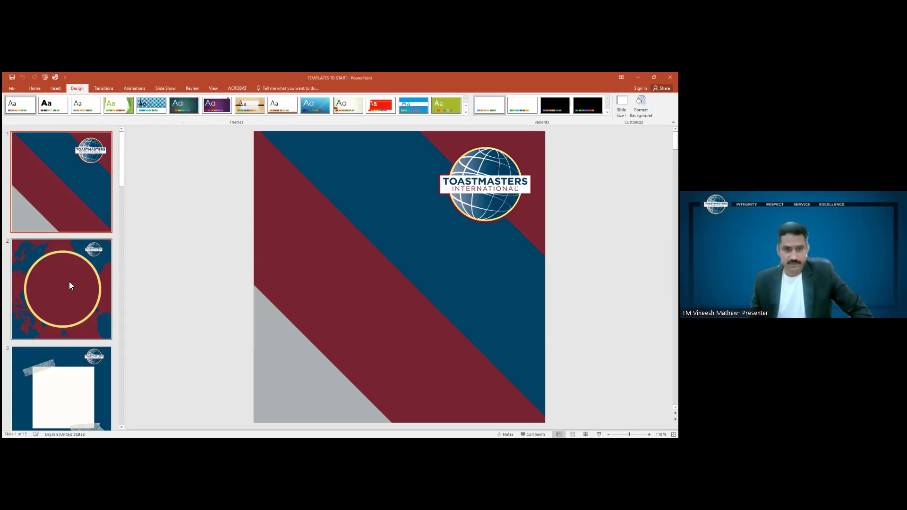
# Step: Browse the flyer template slides from slide 2 through the last one, slide 15, and go back up through them
pyautogui.click(70, 285)
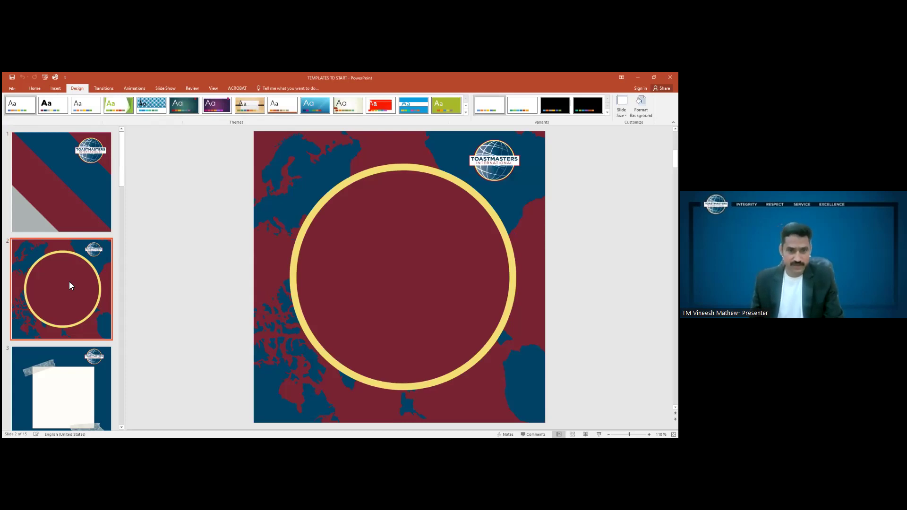
pyautogui.press('Down')
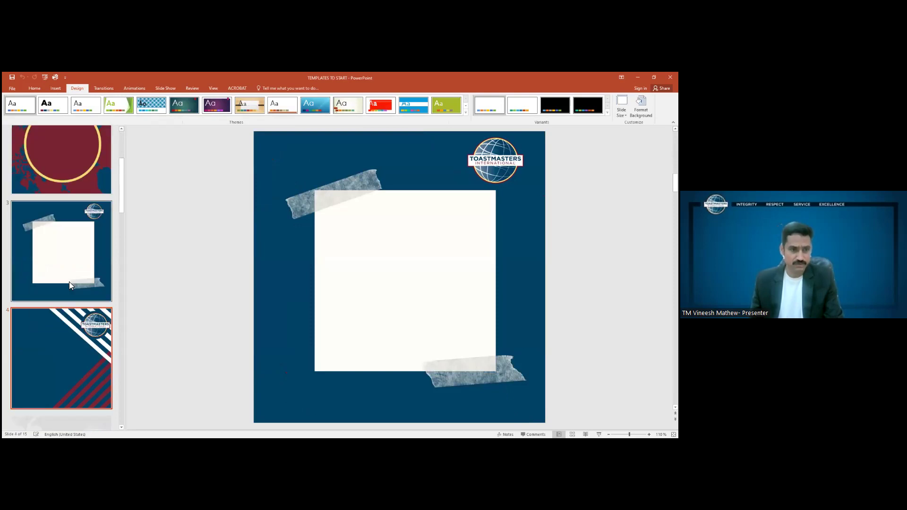
pyautogui.press('Down')
pyautogui.press('Down')
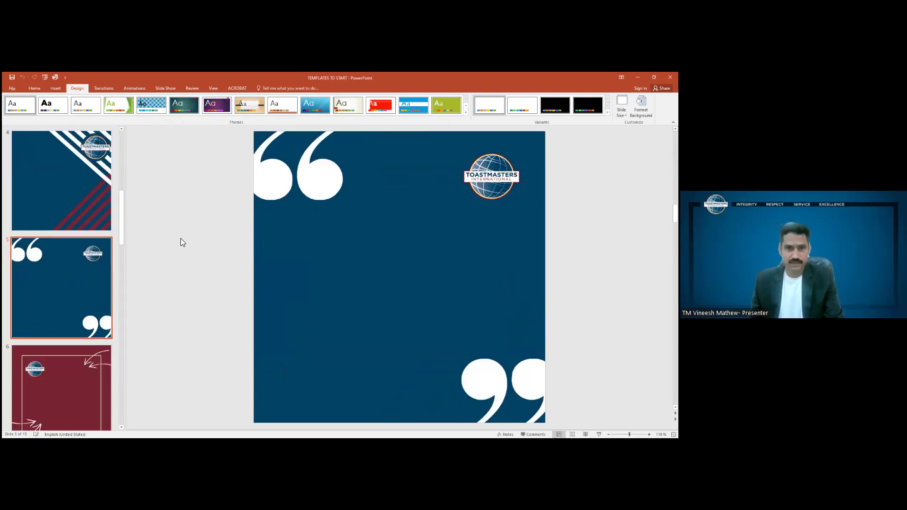
pyautogui.press('Down')
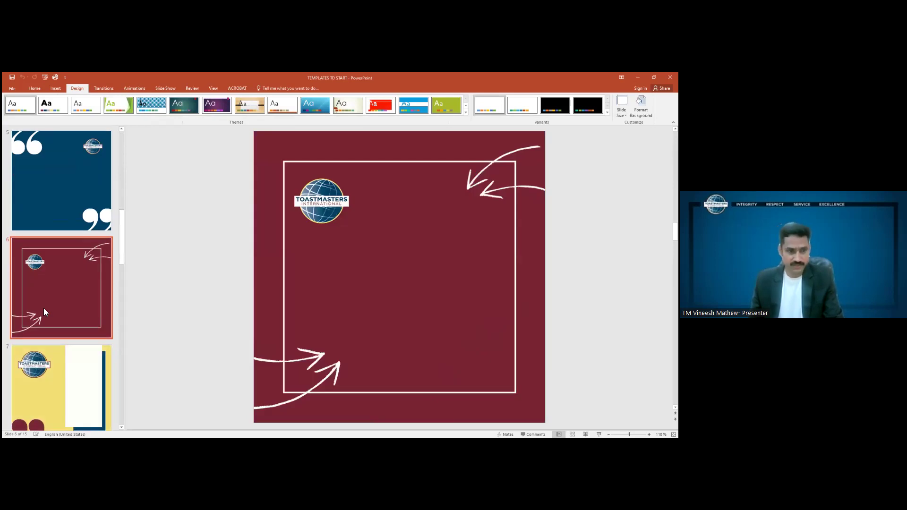
pyautogui.press('Down')
pyautogui.press('Down')
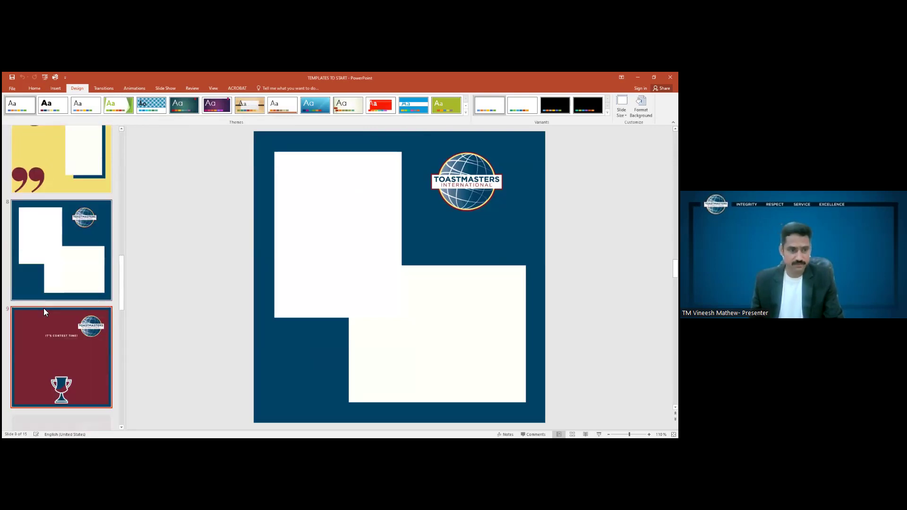
pyautogui.press('Down')
pyautogui.press('Down')
pyautogui.press('Down')
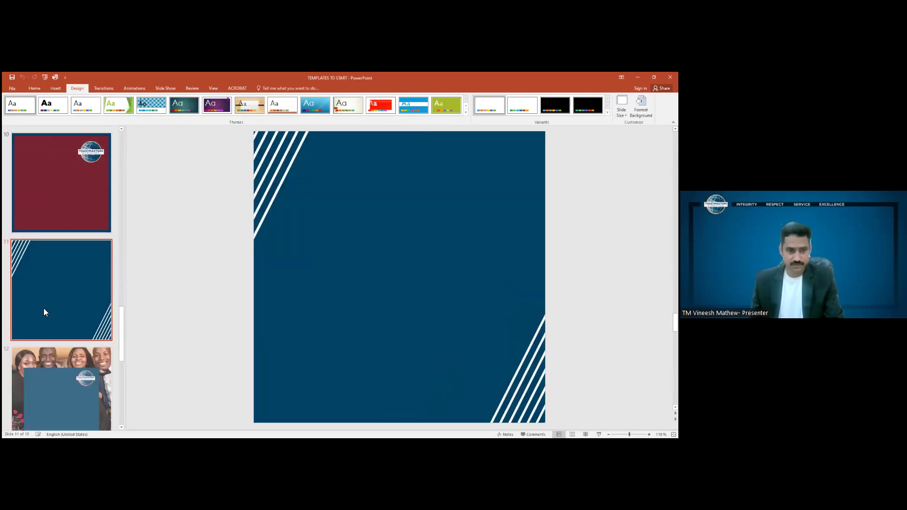
pyautogui.press('Down')
pyautogui.press('Down')
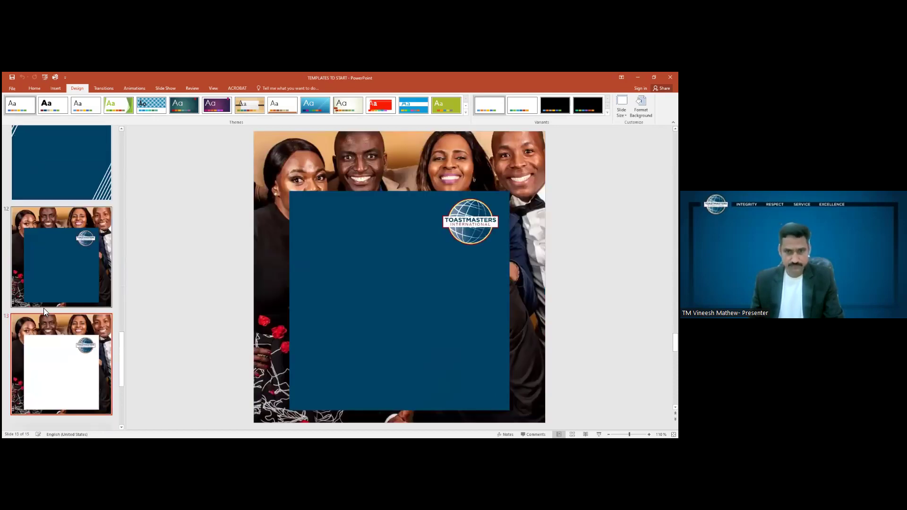
pyautogui.press('Down')
pyautogui.press('Down')
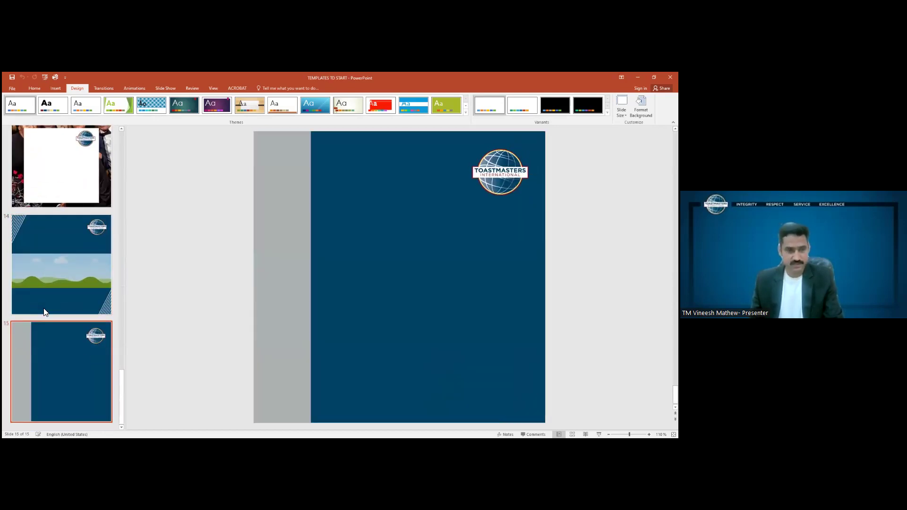
pyautogui.press('Up')
pyautogui.press('Up')
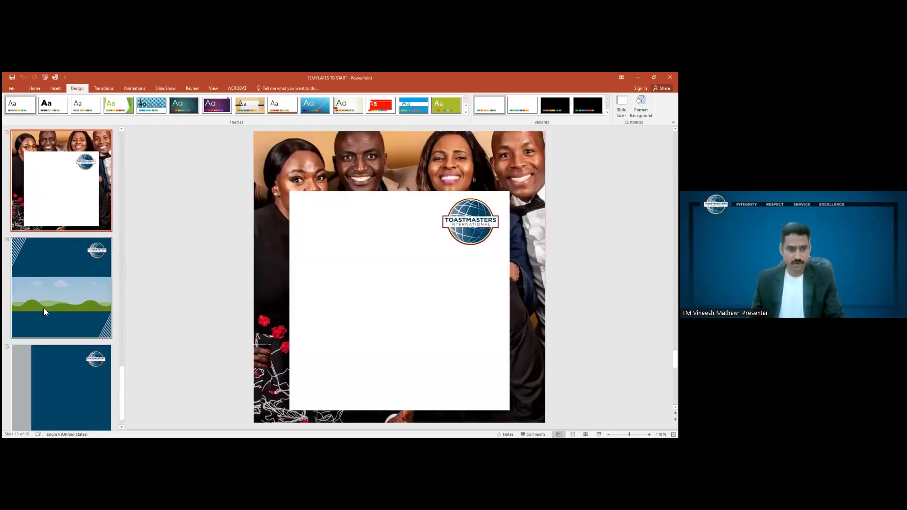
pyautogui.press('Up')
pyautogui.press('Up')
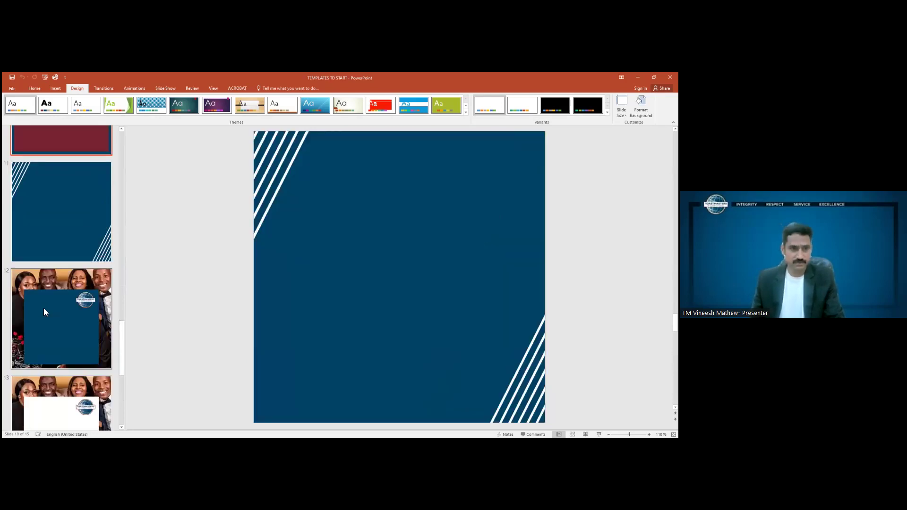